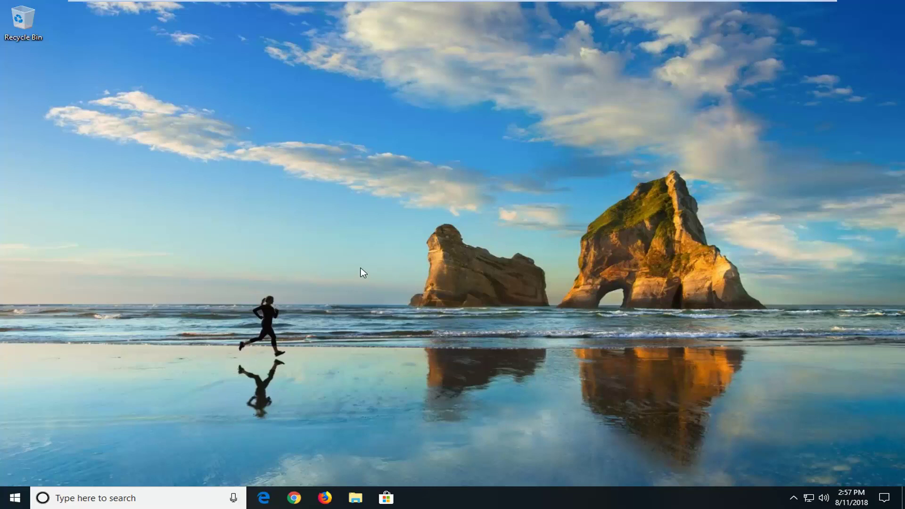
Step: Open the Start menu from the taskbar Start button
{"action": "left_click", "coordinate": [17, 499]}
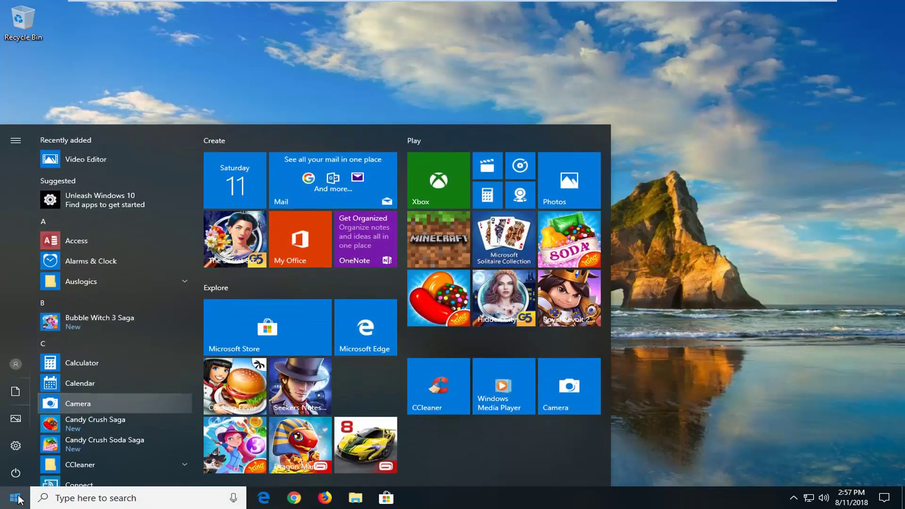
Step: Search Start for 'troubleshoot' and open the Troubleshoot settings page
{"action": "type", "text": "troubleshoot"}
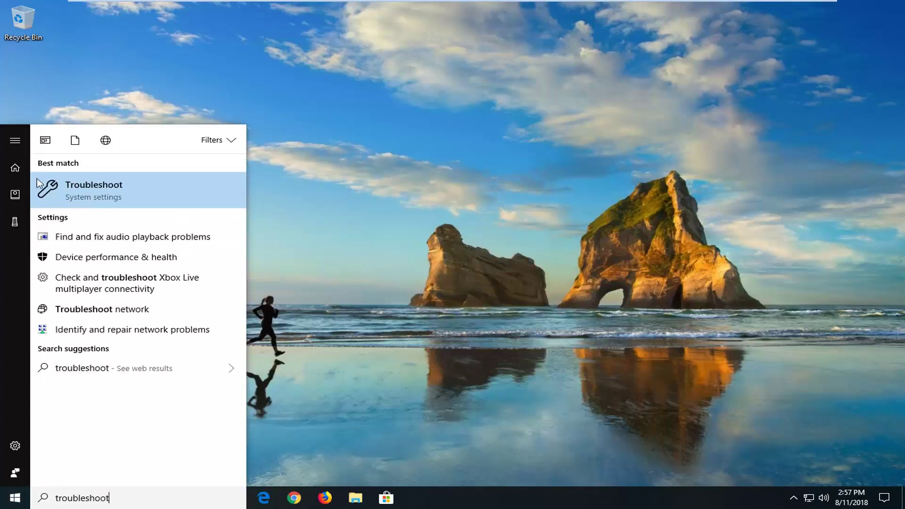
{"action": "left_click", "coordinate": [92, 190]}
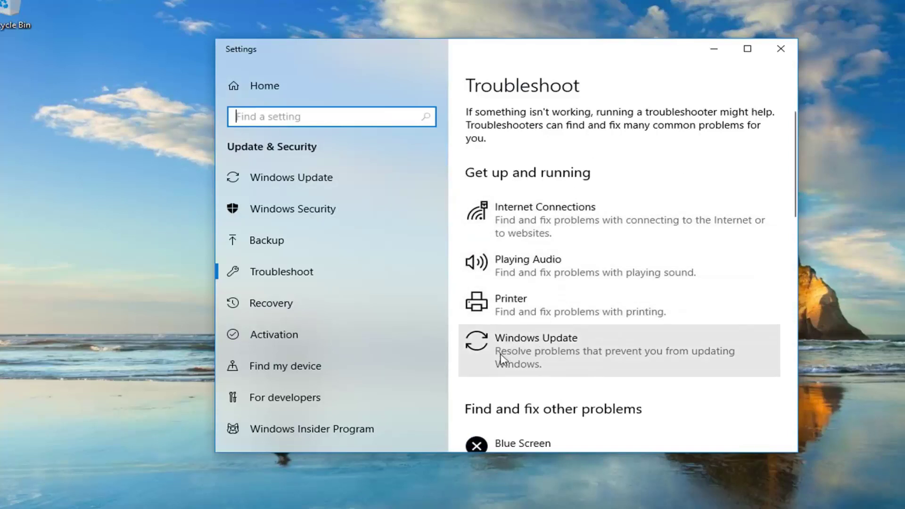
Step: Run the Windows Update troubleshooter past the pending-restart notice and close it when finished
{"action": "left_click", "coordinate": [669, 358]}
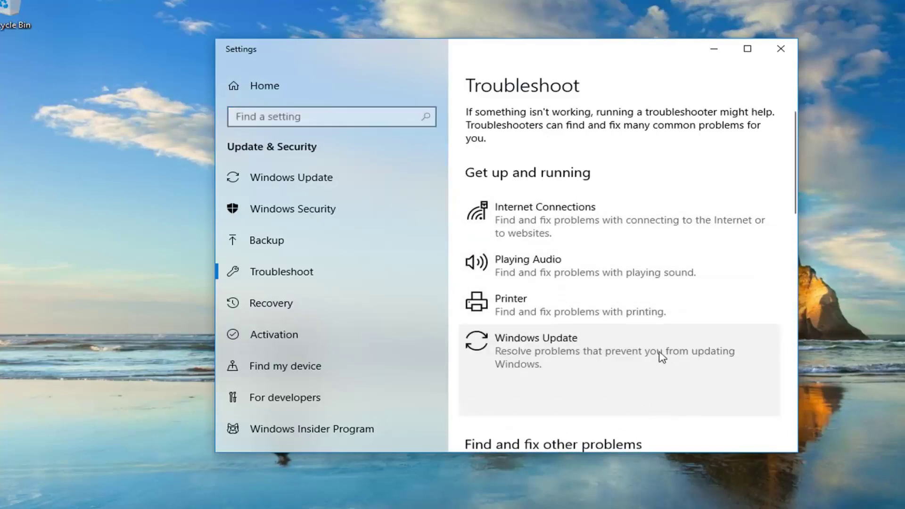
{"action": "left_click", "coordinate": [664, 399]}
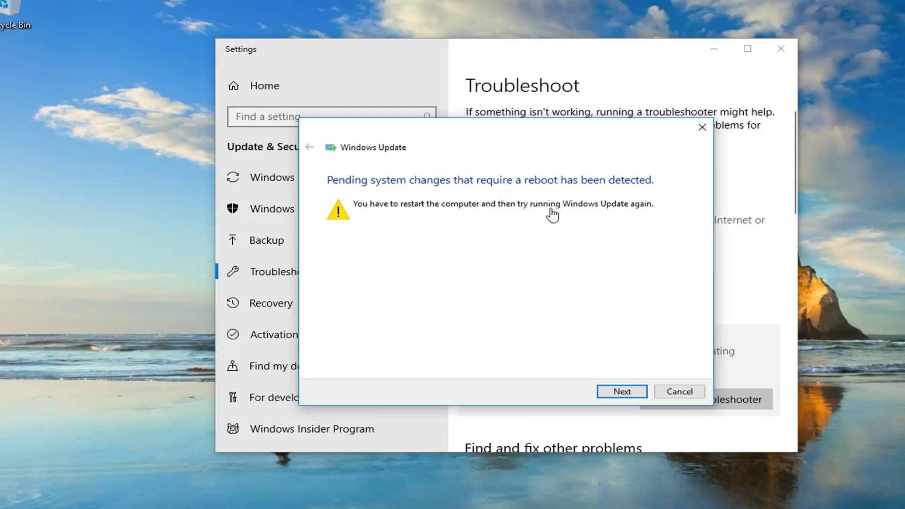
{"action": "left_click", "coordinate": [622, 392]}
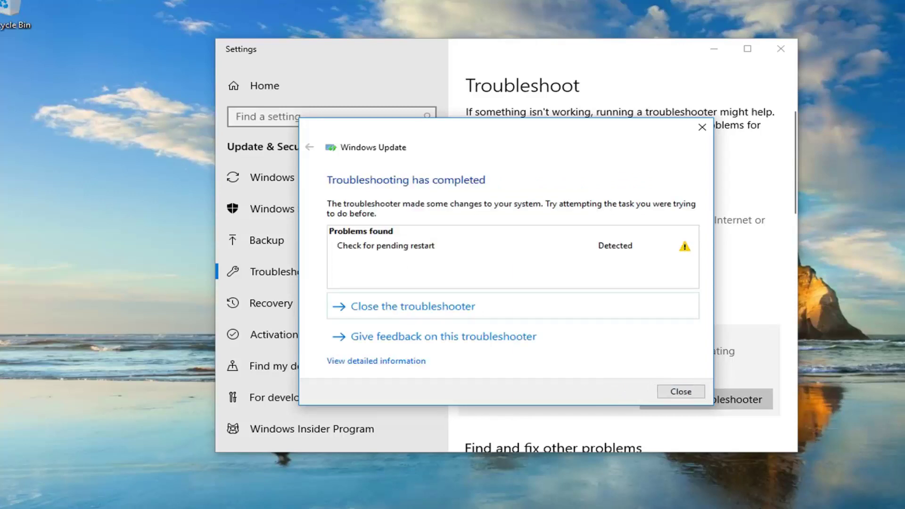
{"action": "left_click", "coordinate": [680, 393]}
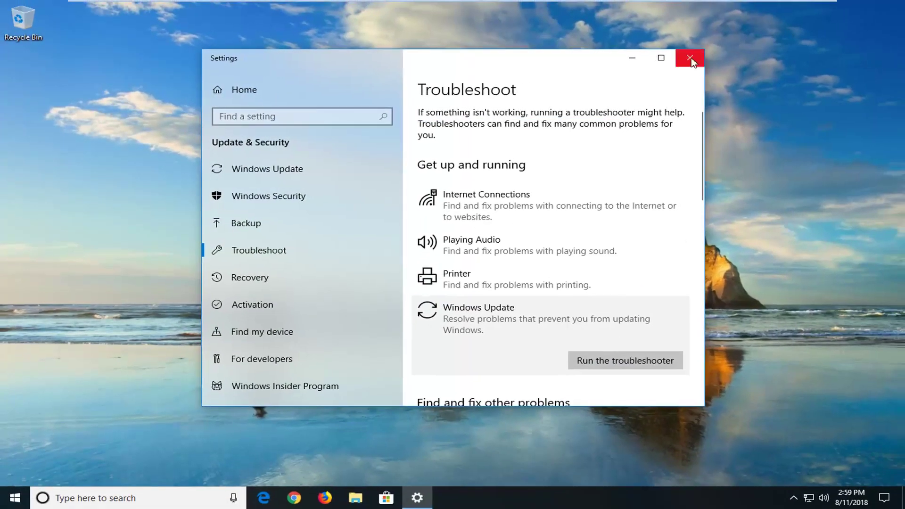
Step: Close Settings and launch File Explorer from a Start search for 'file explorer'
{"action": "left_click", "coordinate": [690, 58]}
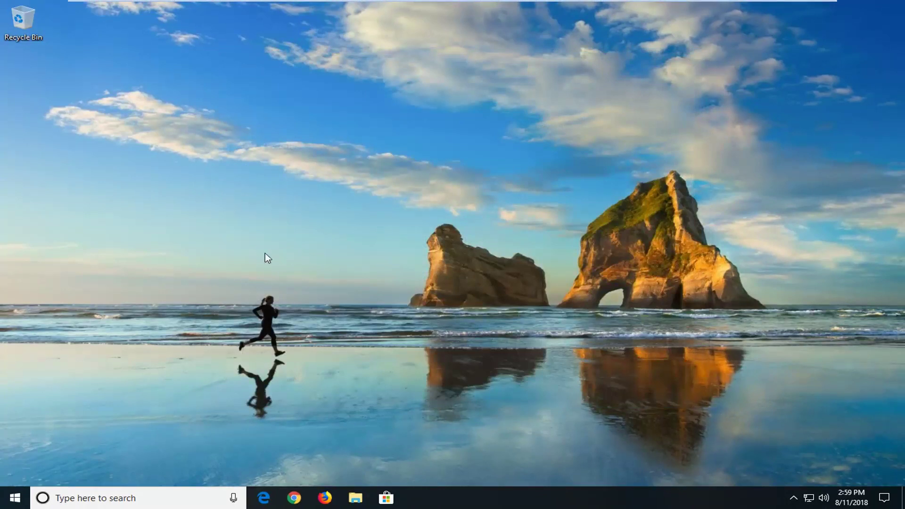
{"action": "left_click", "coordinate": [15, 499]}
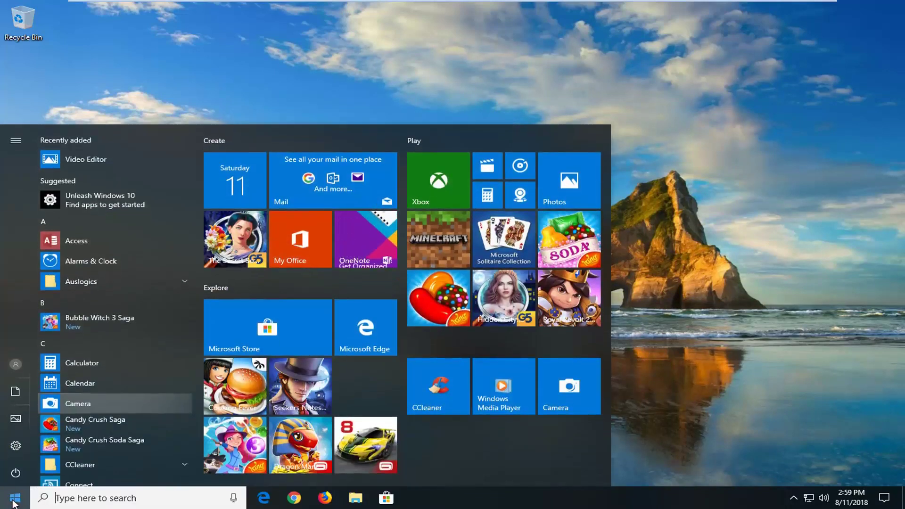
{"action": "type", "text": "file exporer"}
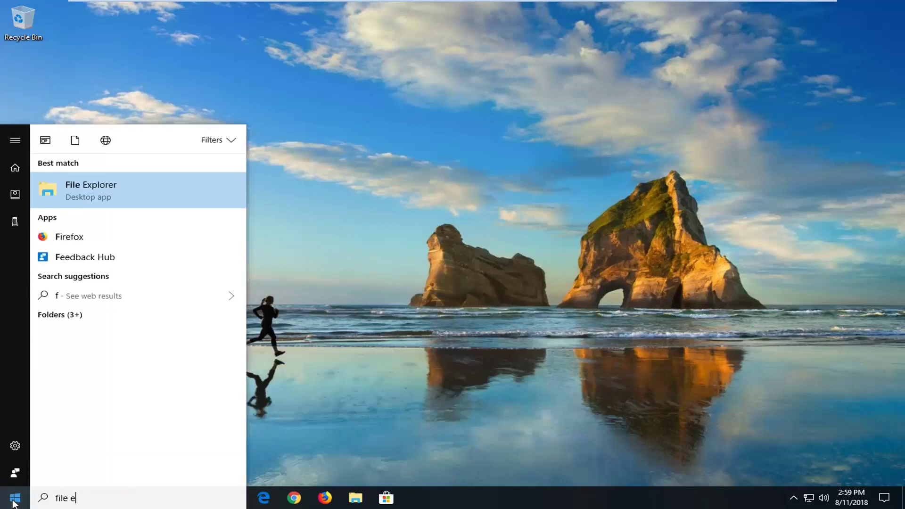
{"action": "key", "text": "BackSpace"}
{"action": "key", "text": "BackSpace"}
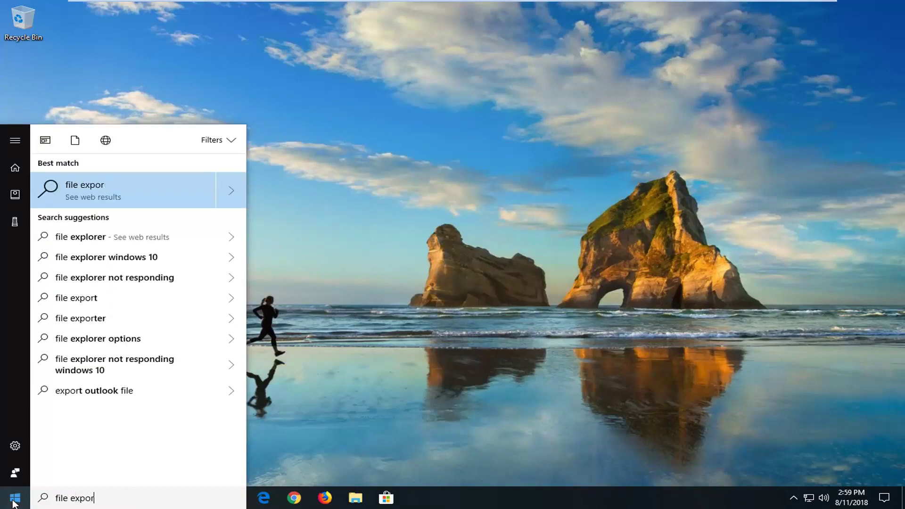
{"action": "key", "text": "BackSpace"}
{"action": "key", "text": "BackSpace"}
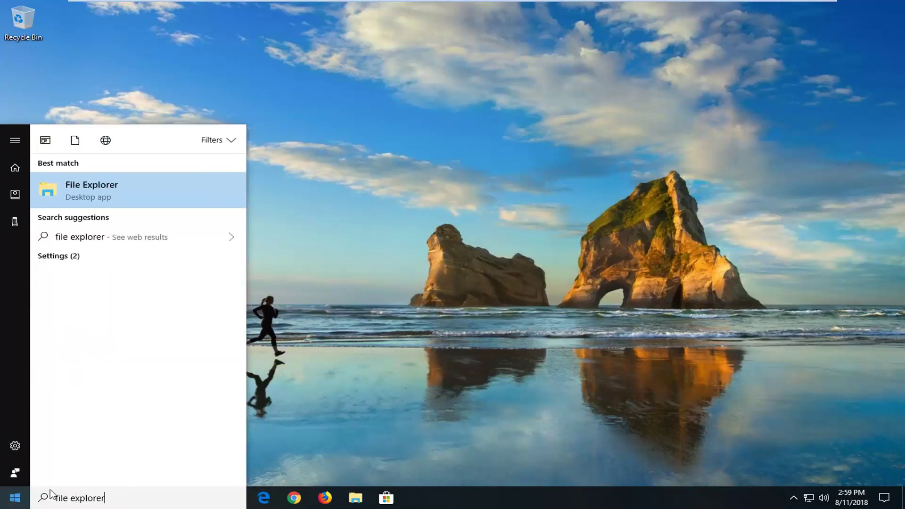
{"action": "left_click", "coordinate": [143, 195]}
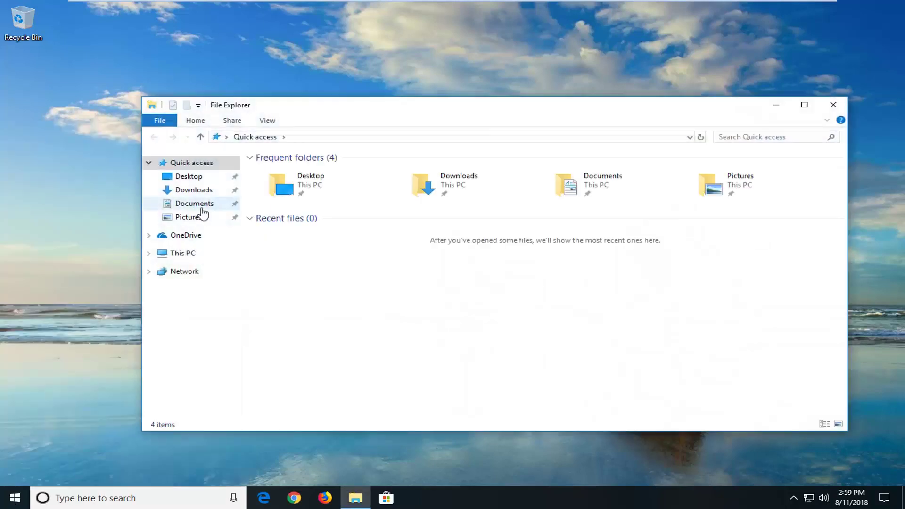
Step: Navigate to C:\Windows\SoftwareDistribution and select all five items inside it
{"action": "left_click", "coordinate": [177, 255]}
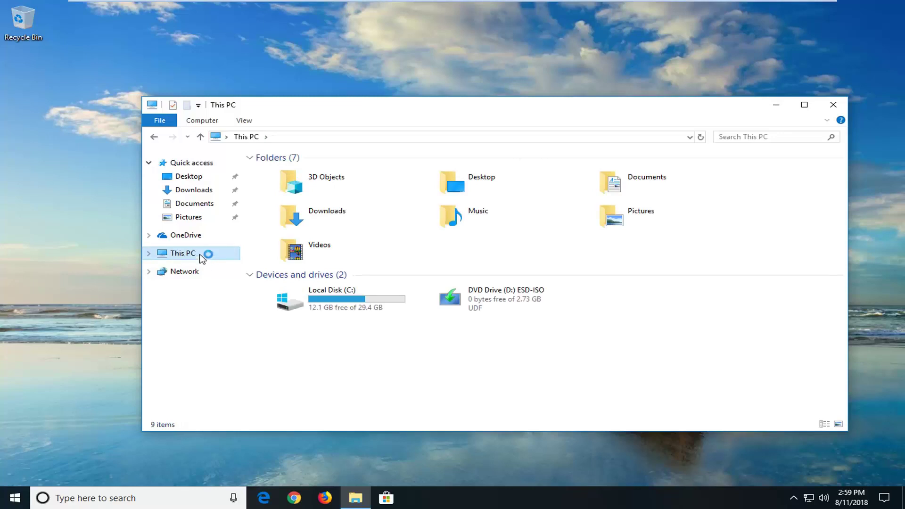
{"action": "double_click", "coordinate": [352, 301]}
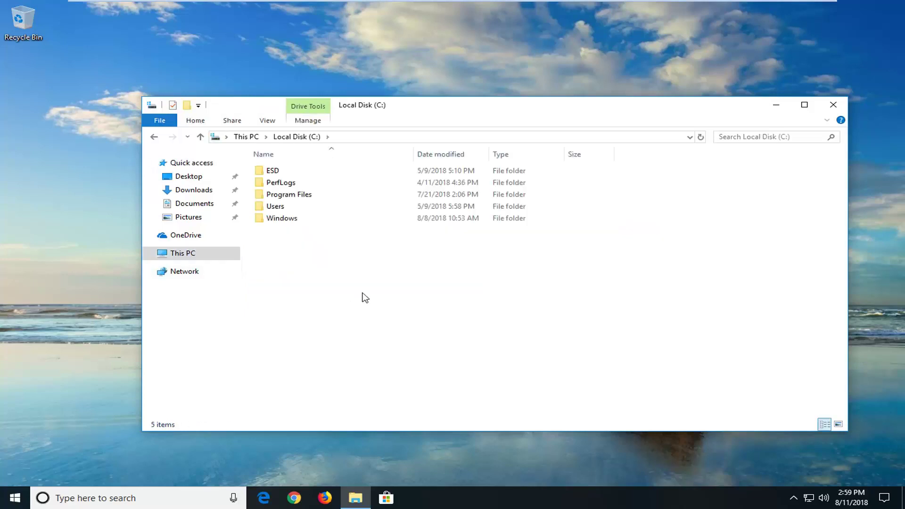
{"action": "double_click", "coordinate": [282, 219]}
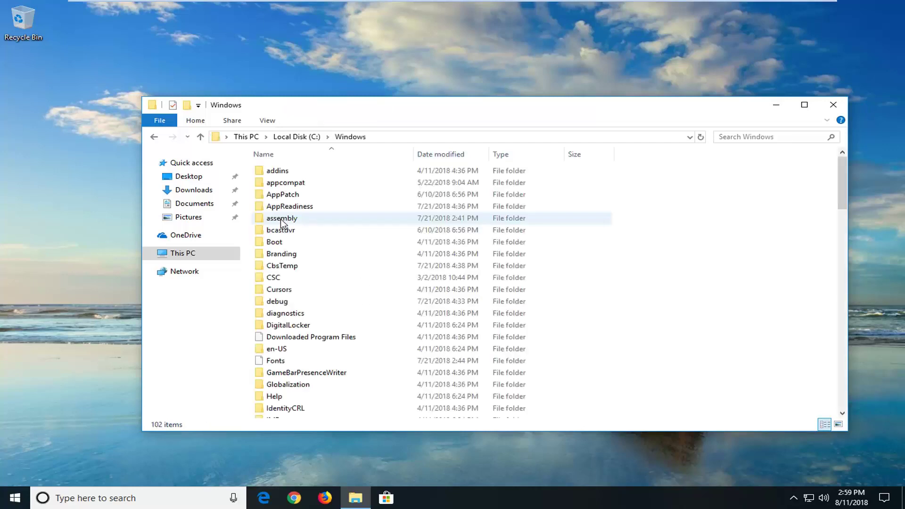
{"action": "scroll", "coordinate": [288, 234], "scroll_direction": "down", "scroll_amount": 14}
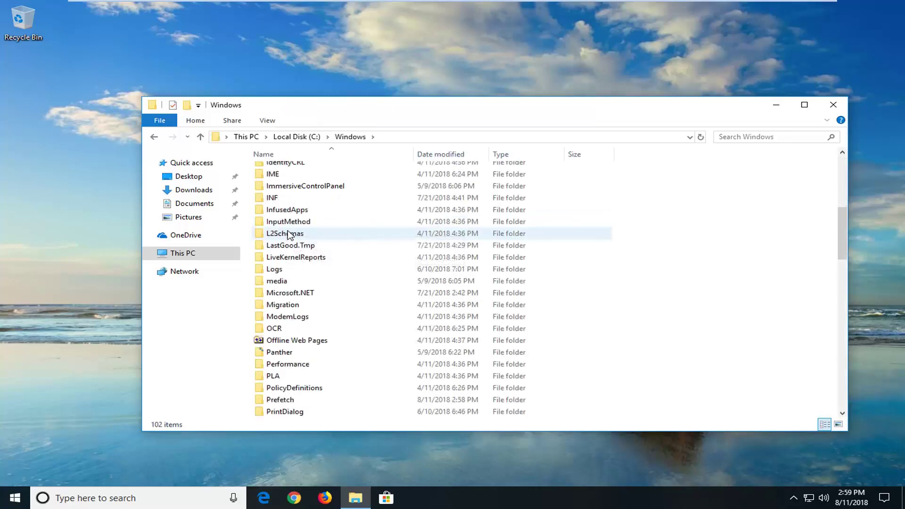
{"action": "double_click", "coordinate": [306, 355]}
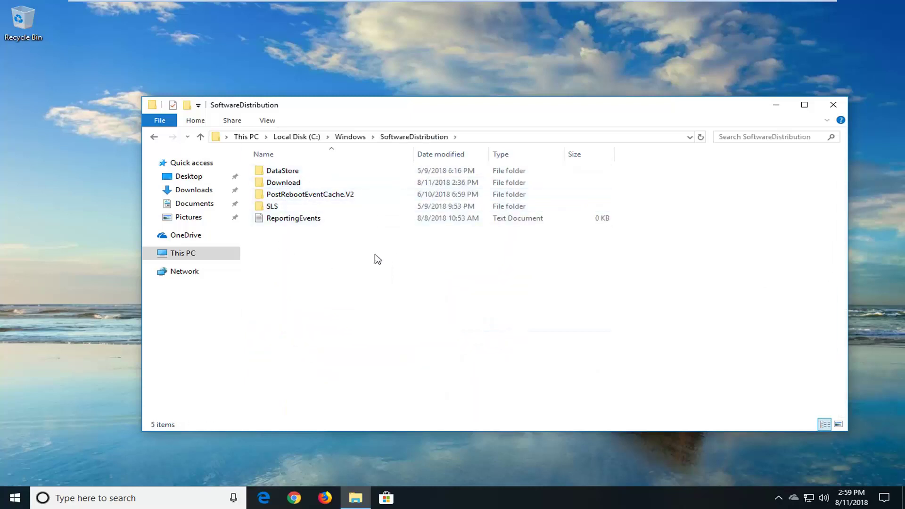
{"action": "key", "text": "ctrl+a"}
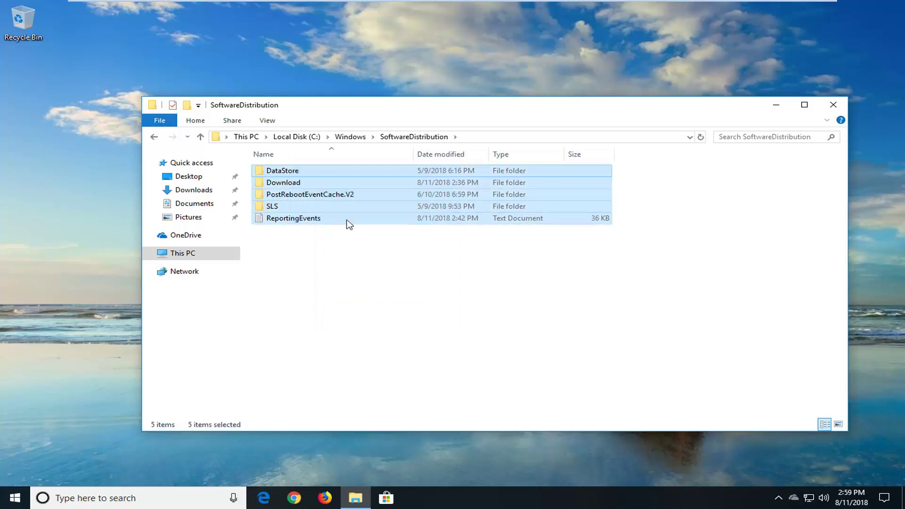
Step: Delete the selected SoftwareDistribution items, skipping the in-use ReportingEvents and DataStore items
{"action": "right_click", "coordinate": [327, 180]}
{"action": "left_click", "coordinate": [365, 289]}
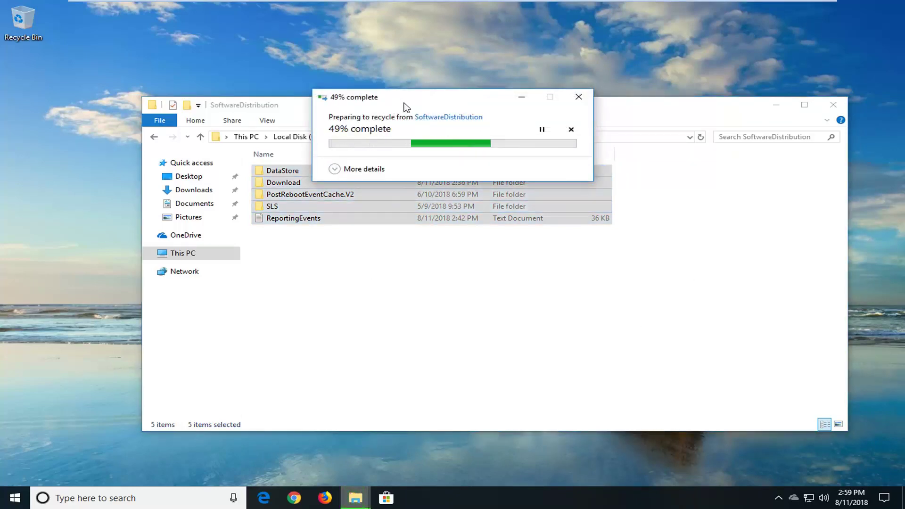
{"action": "left_click_drag", "start_coordinate": [403, 105], "coordinate": [410, 208]}
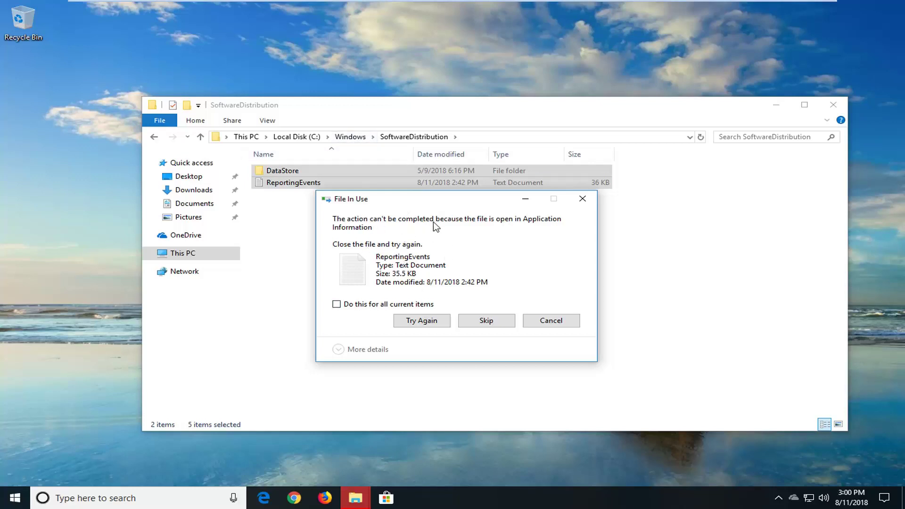
{"action": "left_click", "coordinate": [486, 322]}
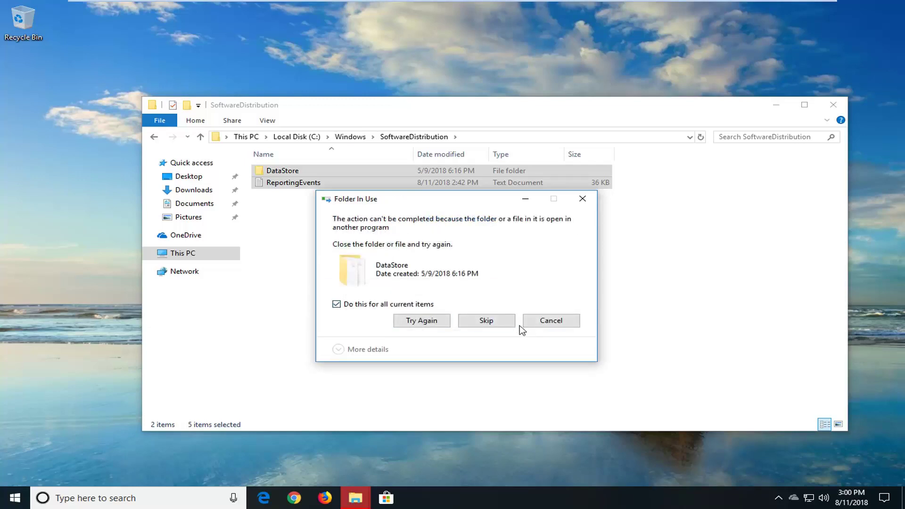
{"action": "left_click", "coordinate": [496, 324]}
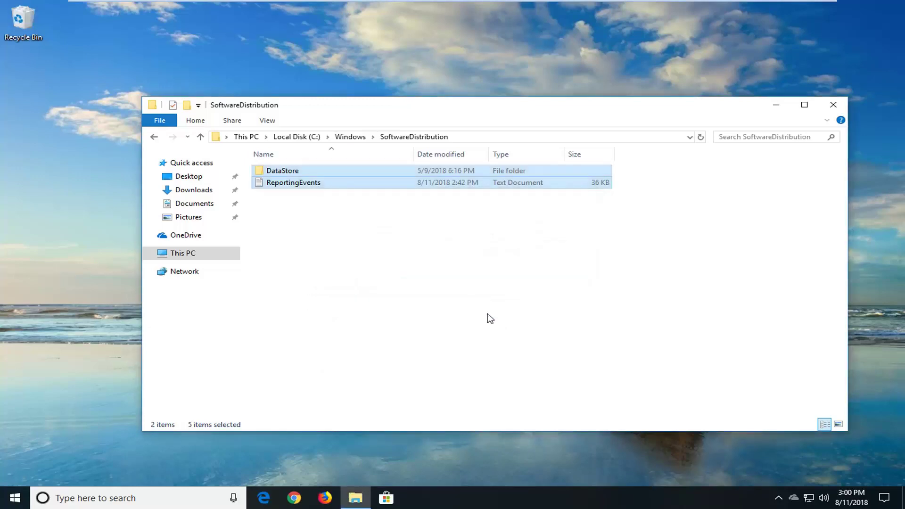
Step: Check the remaining DataStore folder, return to SoftwareDistribution, and close File Explorer
{"action": "double_click", "coordinate": [306, 173]}
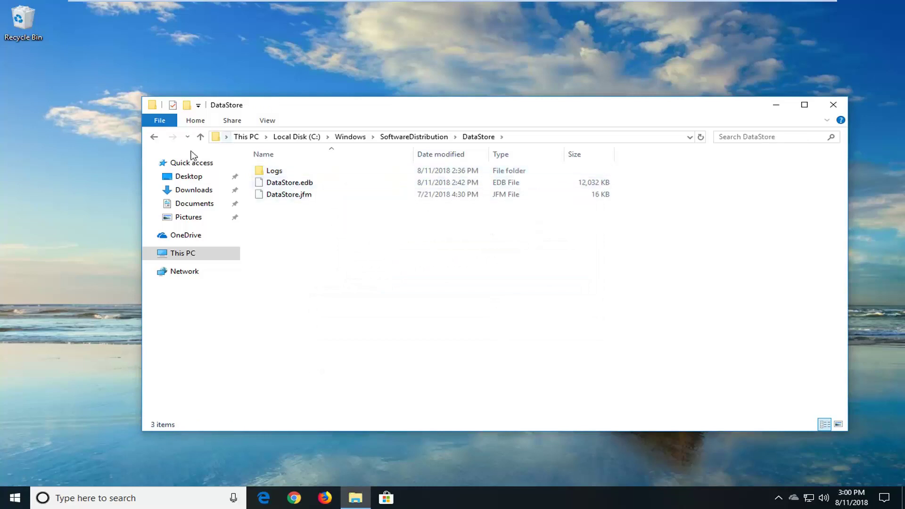
{"action": "left_click", "coordinate": [155, 137]}
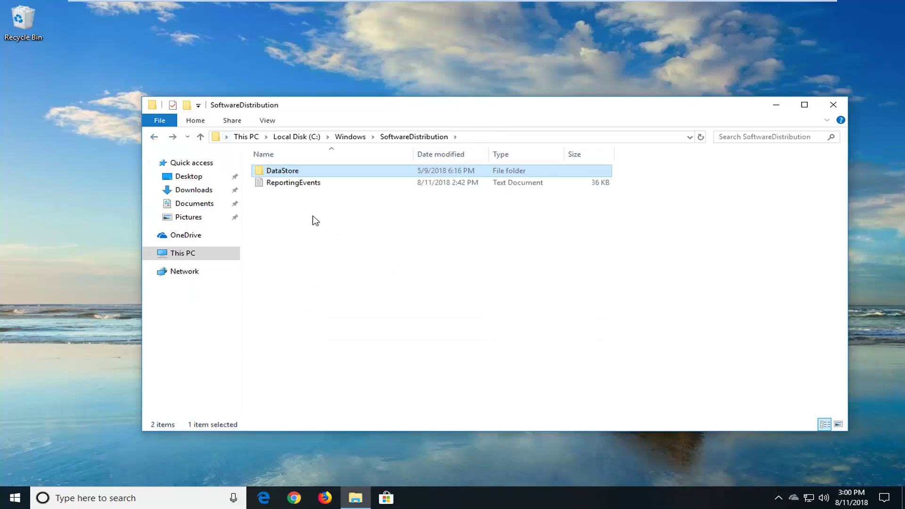
{"action": "left_click", "coordinate": [830, 109]}
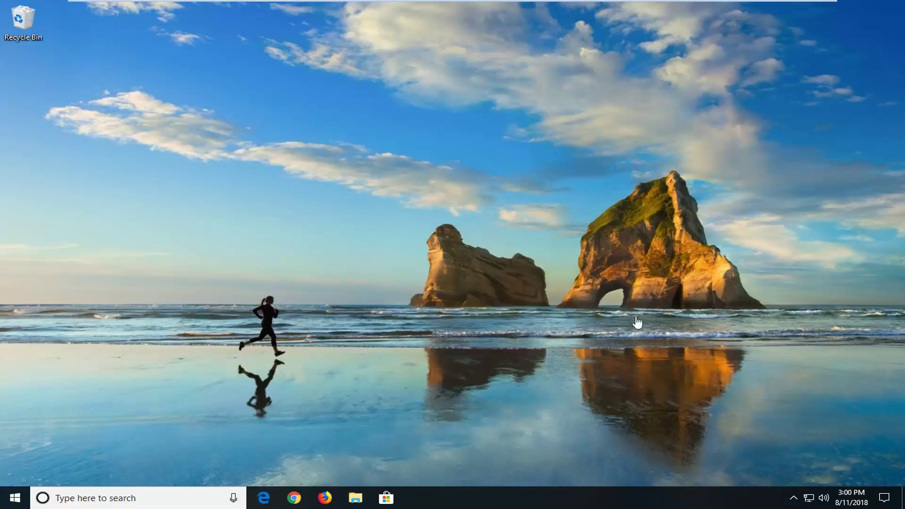
Step: Search Start for 'services' and open the Services console
{"action": "left_click", "coordinate": [14, 499]}
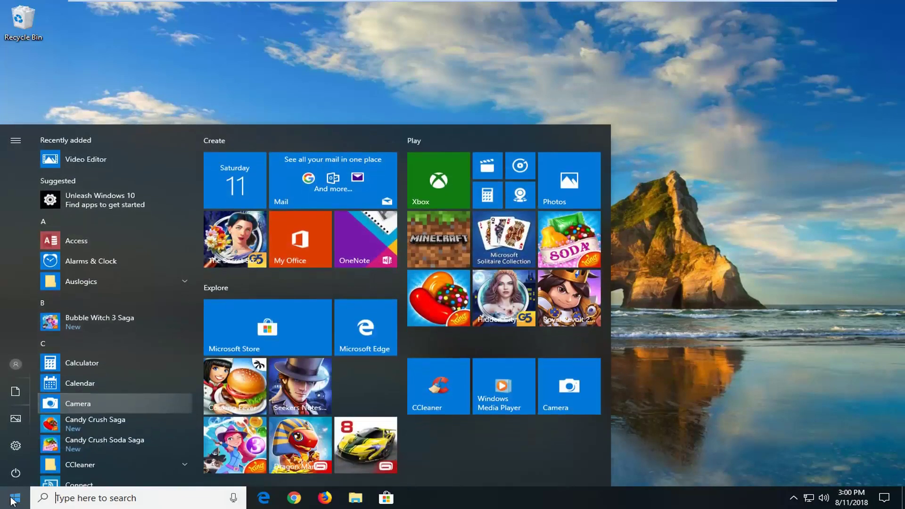
{"action": "type", "text": "ser"}
{"action": "type", "text": "vices"}
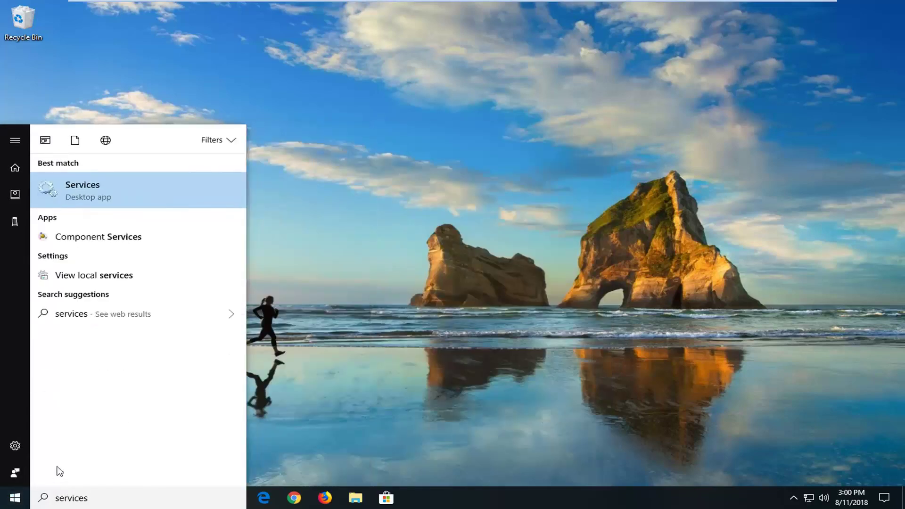
{"action": "left_click", "coordinate": [97, 190]}
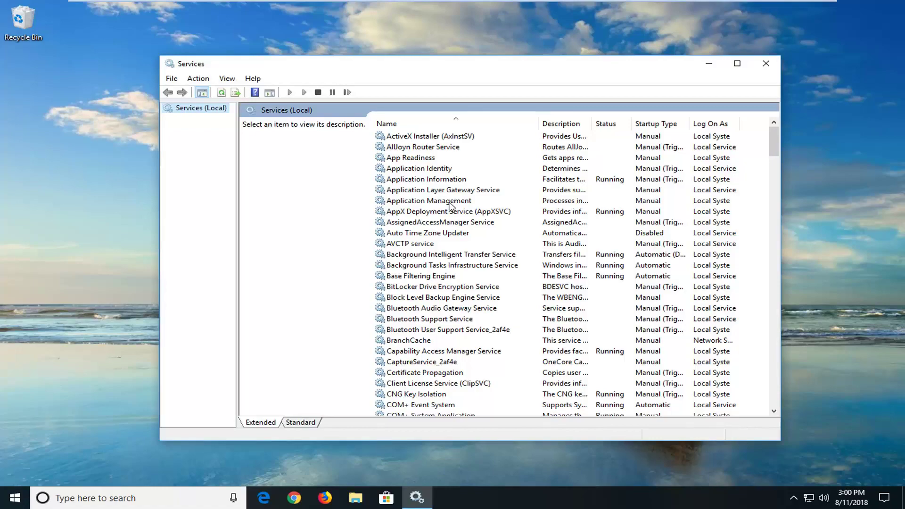
Step: Keep Background Intelligent Transfer Service startup on Automatic (Delayed Start) and save its properties
{"action": "left_click", "coordinate": [419, 257]}
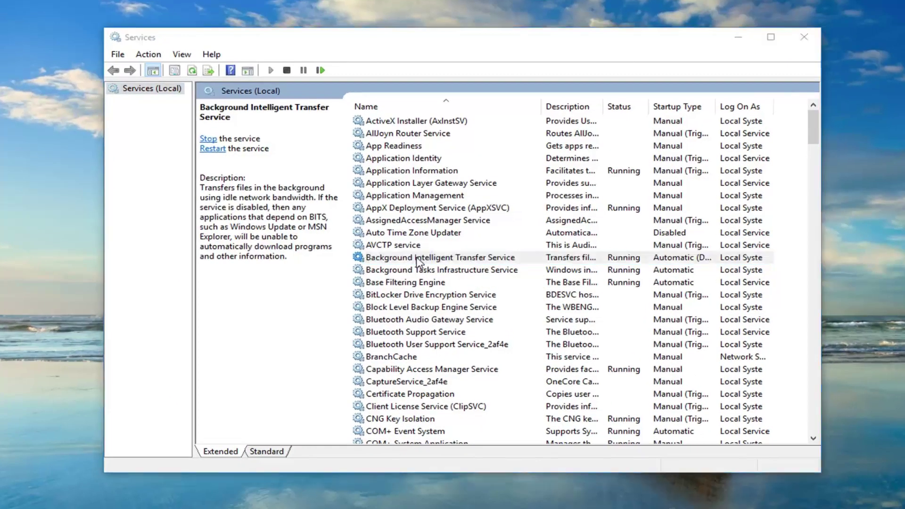
{"action": "double_click", "coordinate": [418, 259]}
{"action": "left_click", "coordinate": [443, 246]}
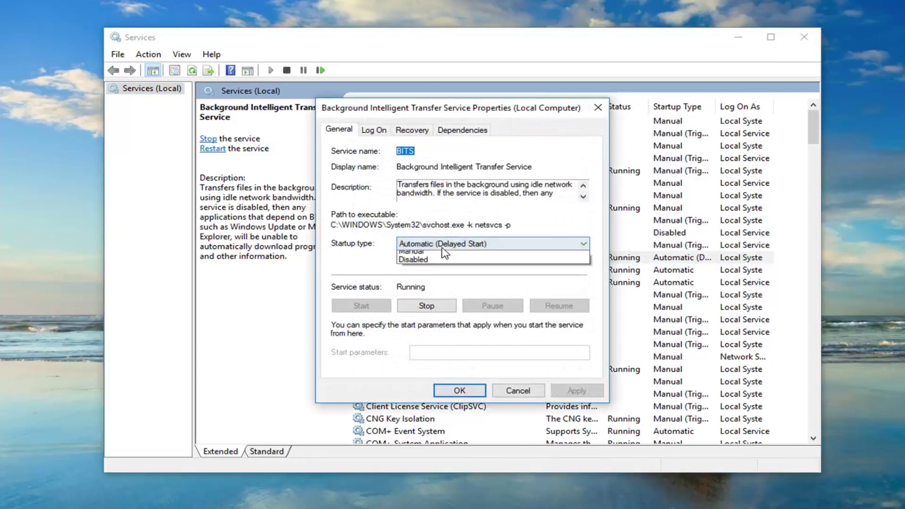
{"action": "left_click", "coordinate": [418, 247]}
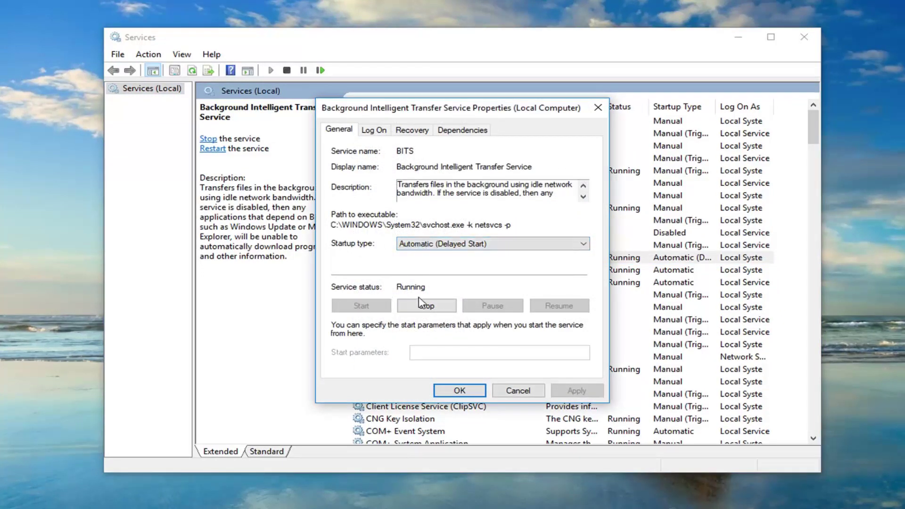
{"action": "left_click", "coordinate": [460, 390]}
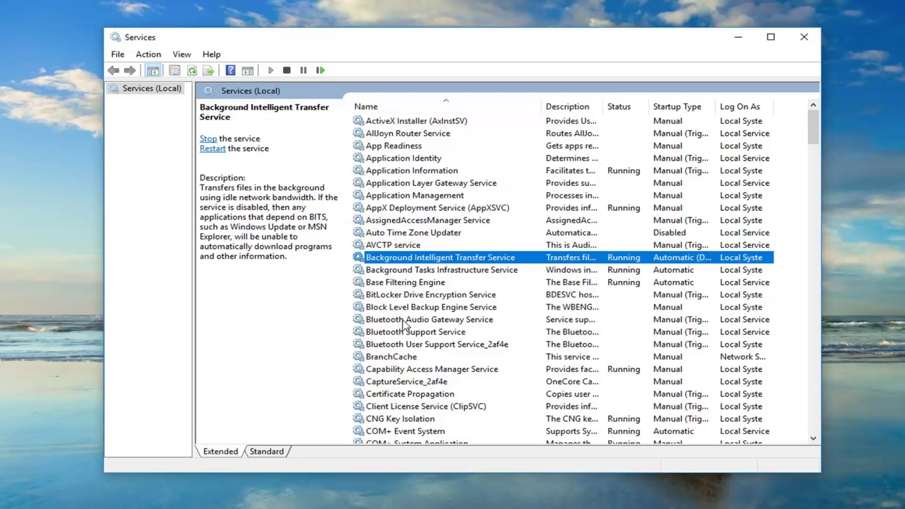
Step: Confirm Cryptographic Services is Automatic and Running, then cancel its properties
{"action": "left_click", "coordinate": [404, 370]}
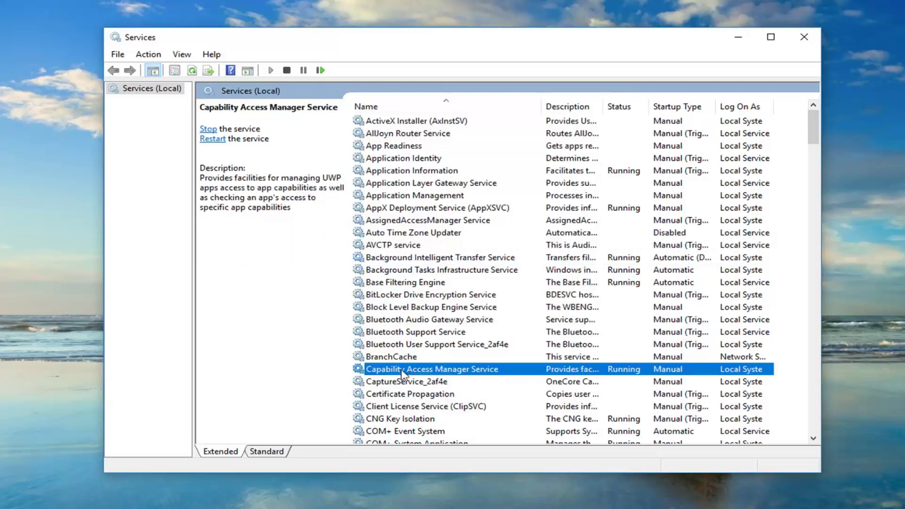
{"action": "scroll", "coordinate": [399, 384], "scroll_direction": "down", "scroll_amount": 3}
{"action": "scroll", "coordinate": [394, 389], "scroll_direction": "down", "scroll_amount": 1}
{"action": "left_click", "coordinate": [401, 394]}
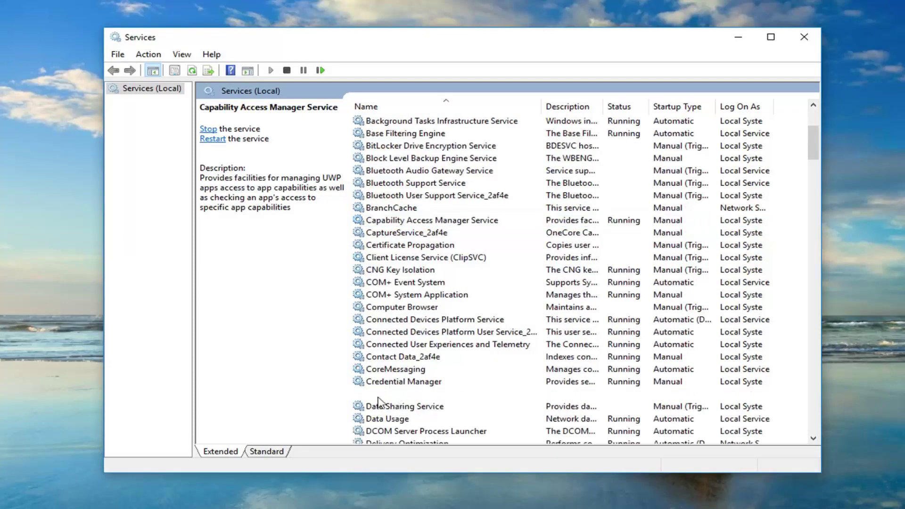
{"action": "double_click", "coordinate": [433, 395]}
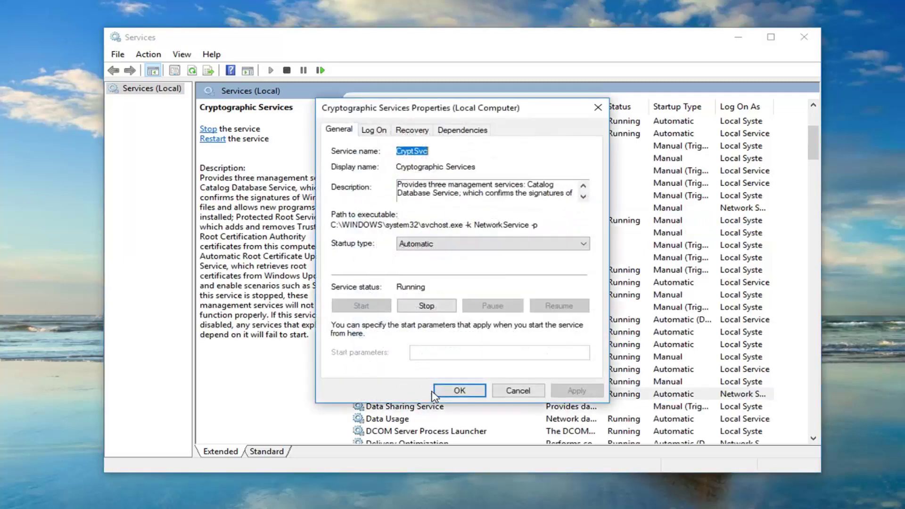
{"action": "left_click", "coordinate": [512, 395]}
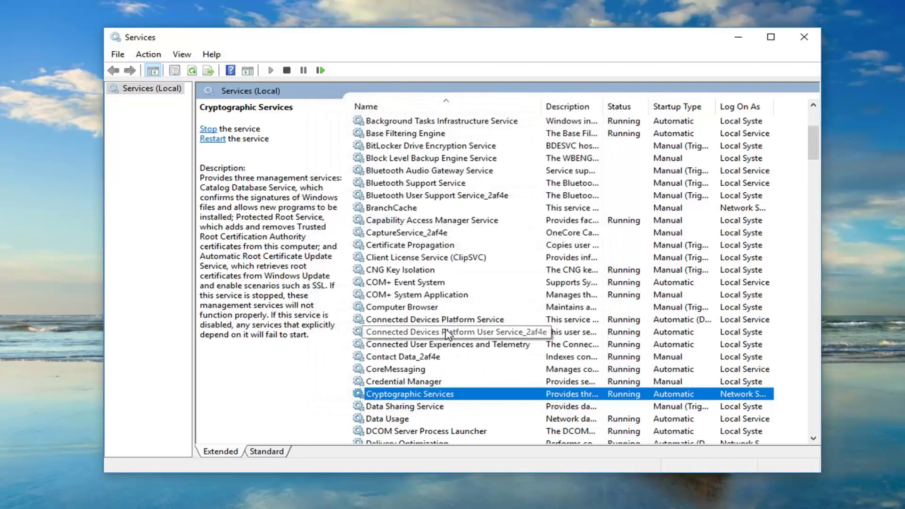
Step: Scroll down the services list and select Windows Update
{"action": "scroll", "coordinate": [446, 335], "scroll_direction": "down", "scroll_amount": 20}
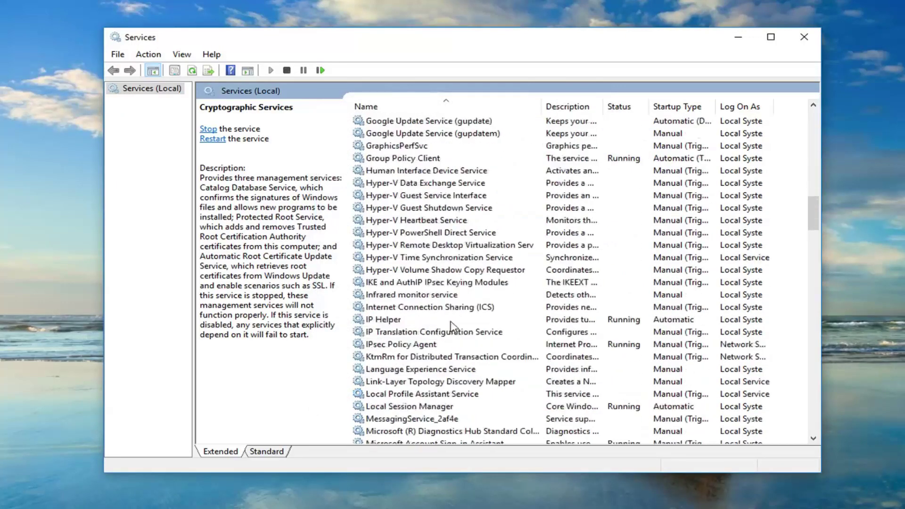
{"action": "scroll", "coordinate": [427, 338], "scroll_direction": "down", "scroll_amount": 6}
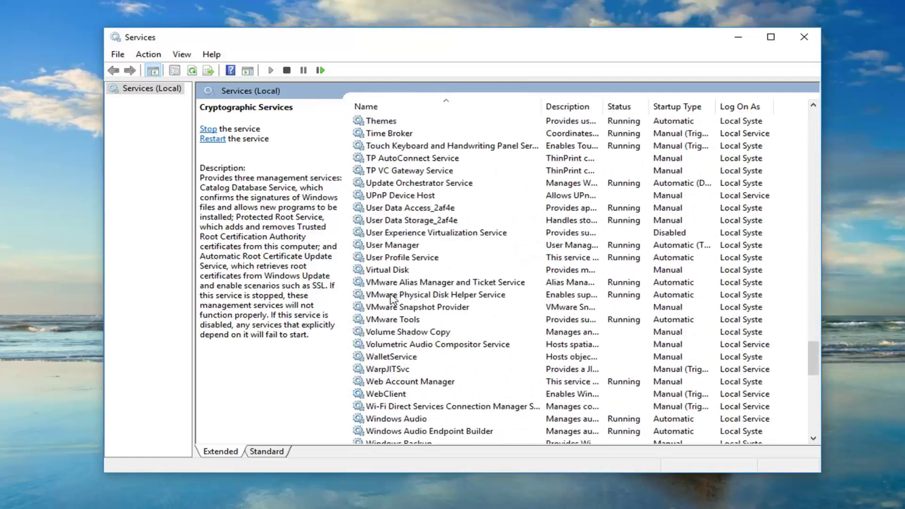
{"action": "scroll", "coordinate": [391, 299], "scroll_direction": "down", "scroll_amount": 5}
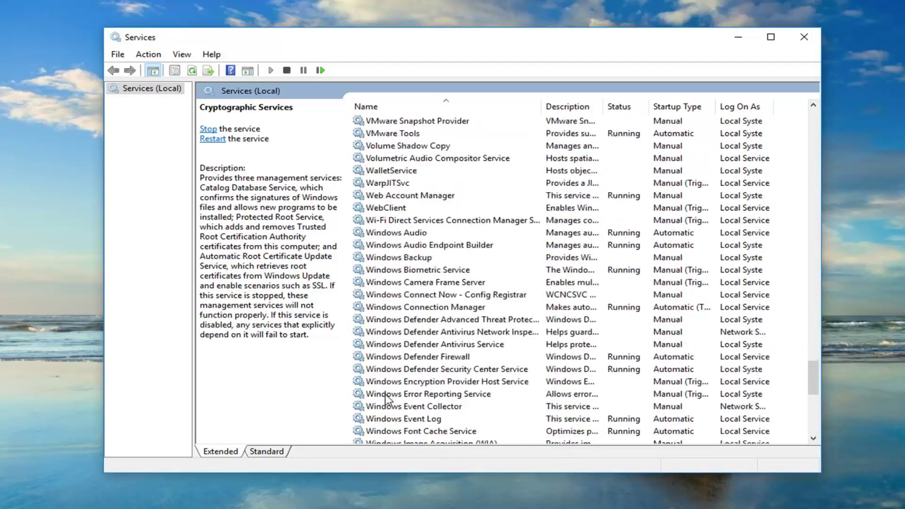
{"action": "scroll", "coordinate": [386, 398], "scroll_direction": "down", "scroll_amount": 6}
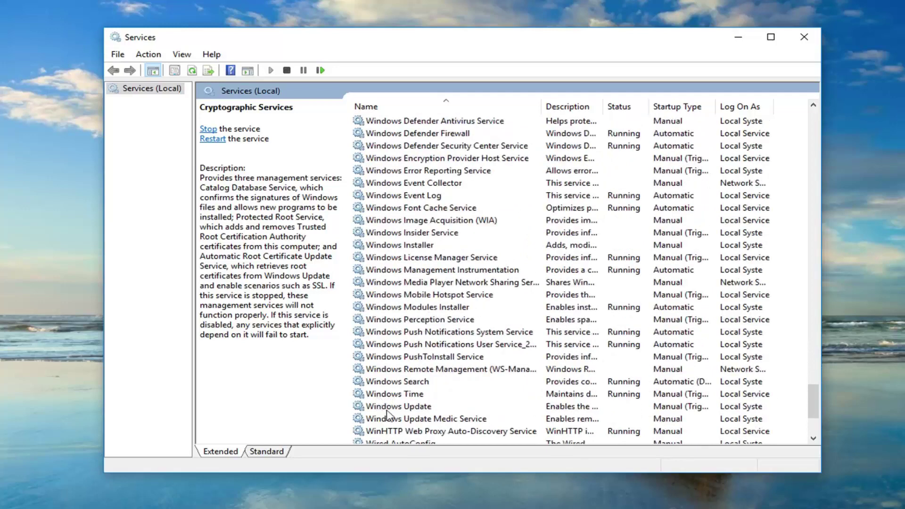
{"action": "left_click", "coordinate": [400, 408]}
Step: Set the Windows Update service startup type to Automatic and start the service
{"action": "double_click", "coordinate": [403, 408]}
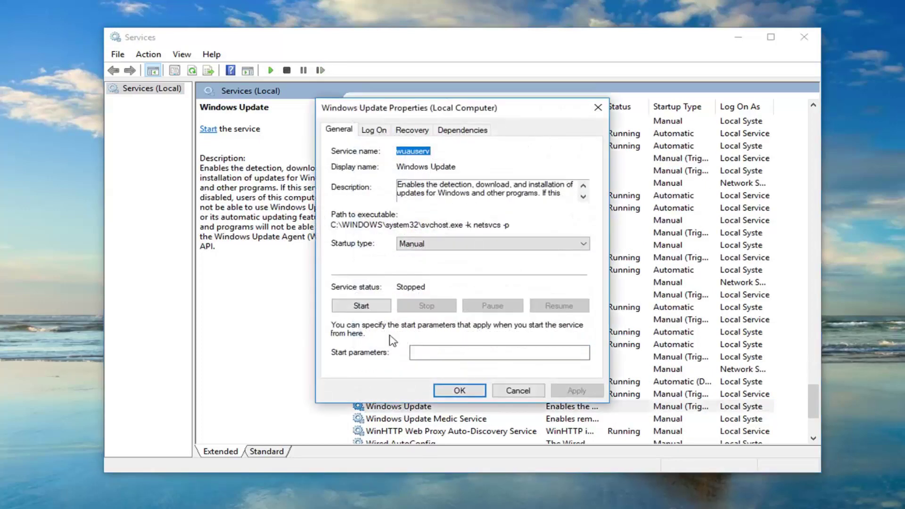
{"action": "left_click", "coordinate": [467, 244]}
{"action": "left_click", "coordinate": [447, 262]}
{"action": "left_click", "coordinate": [359, 307]}
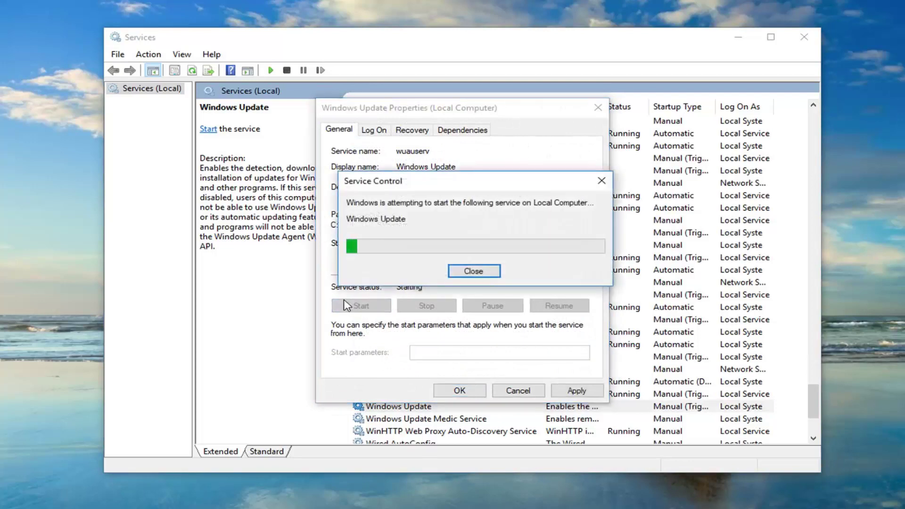